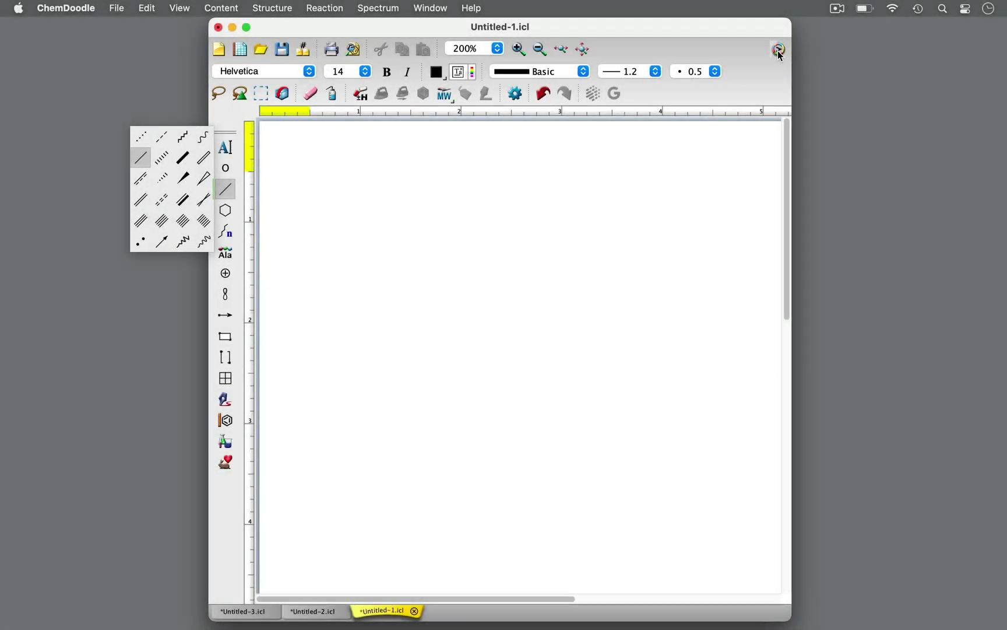
Open the structure templates and place the glyceraldehyde Fischer projection near the page's upper centre.
left_click(780, 53)
left_click(779, 319)
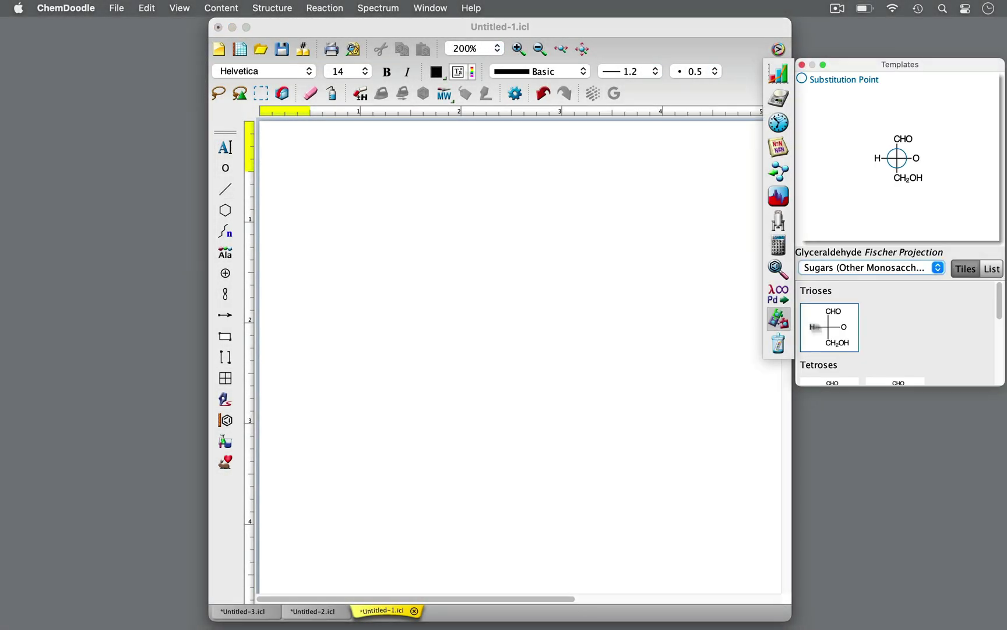
left_click(509, 205)
left_click(509, 205)
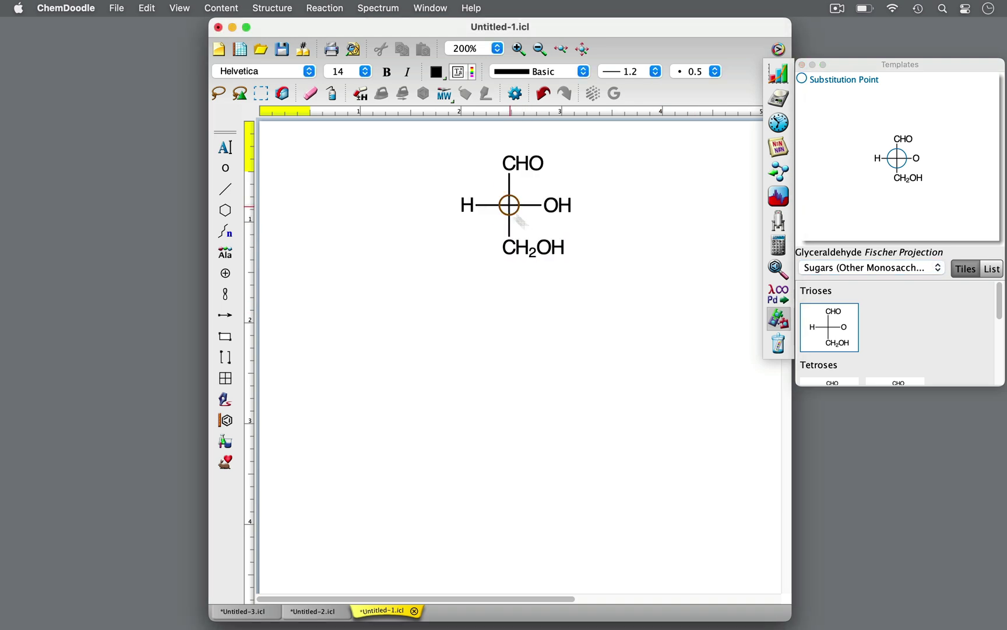
Choose the Sugars (Hexoses) template group and place the galactose Fischer projection below and left of glyceraldehyde.
left_click(930, 269)
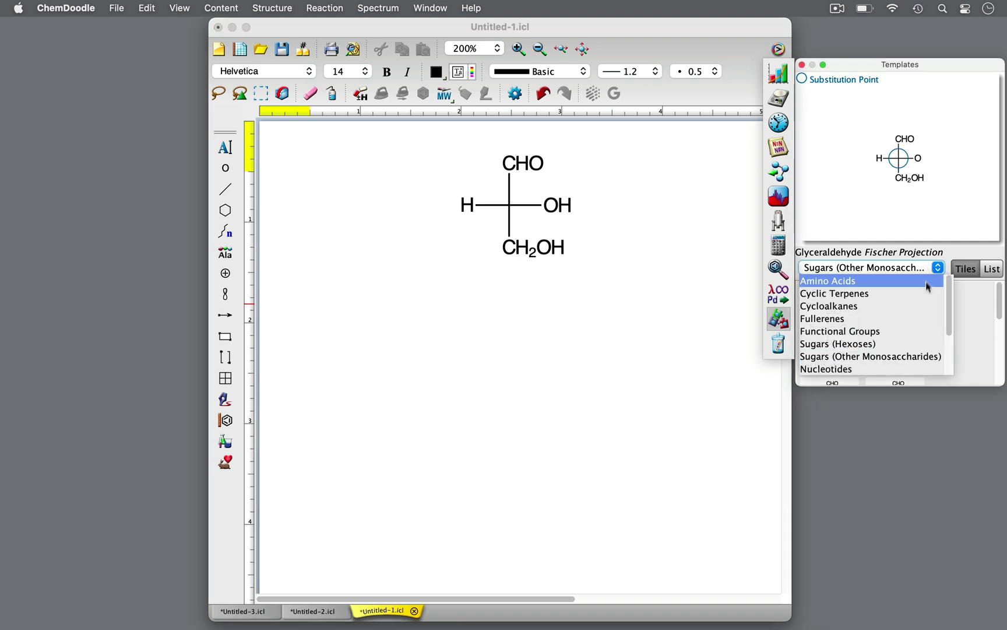
left_click(917, 344)
left_click(851, 330)
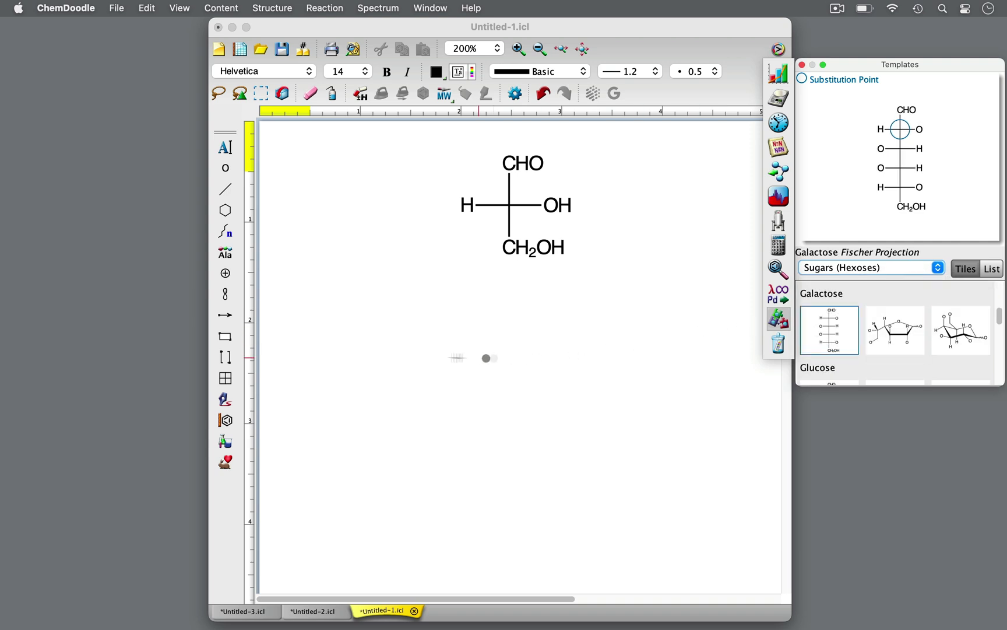
left_click(373, 354)
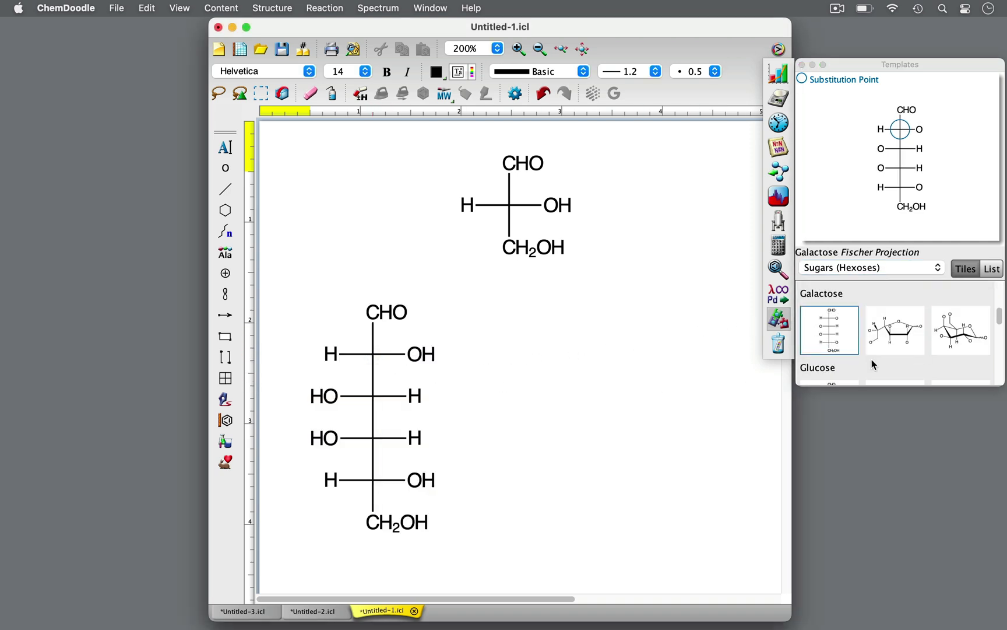
Place the glucose Fischer projection to the right of galactose and close the templates.
left_click(828, 385)
left_click(661, 347)
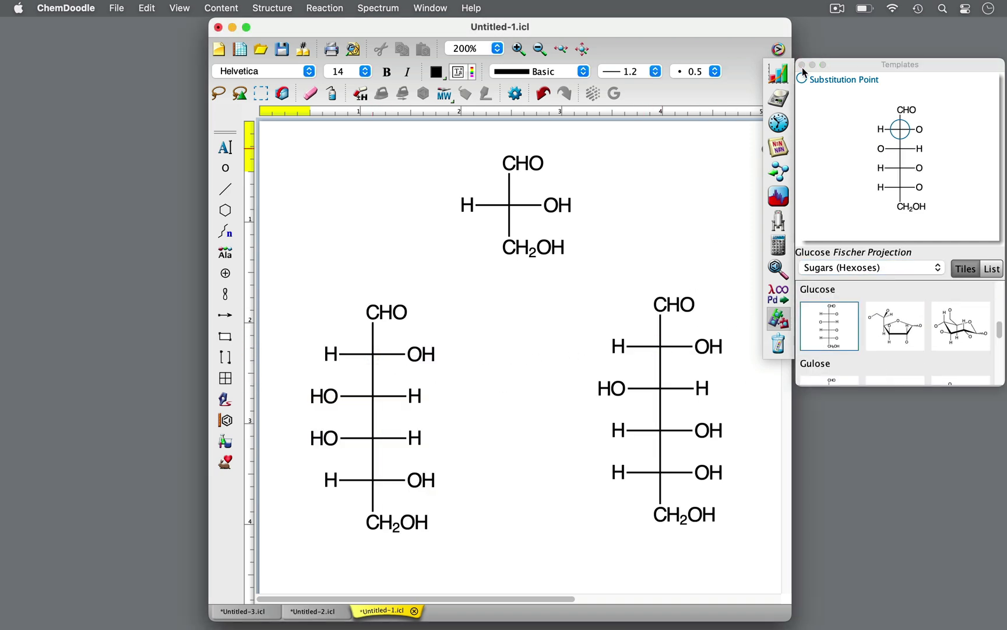
left_click(802, 65)
left_click(779, 49)
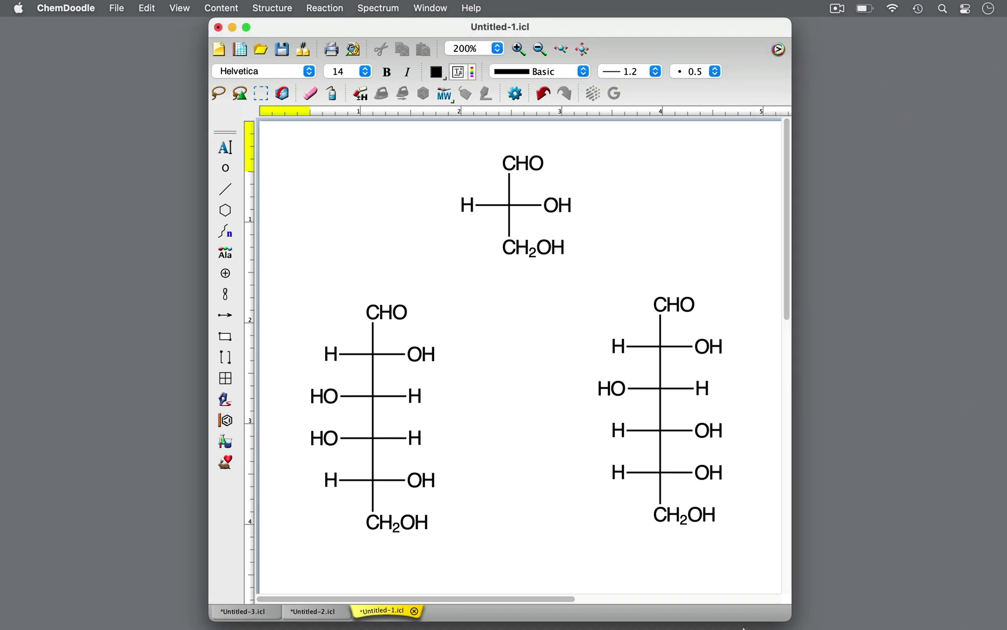
In Untitled-2, draw a one-carbon Fischer projection with Cl above, F below, H on the left and Br on the right.
left_click(313, 611)
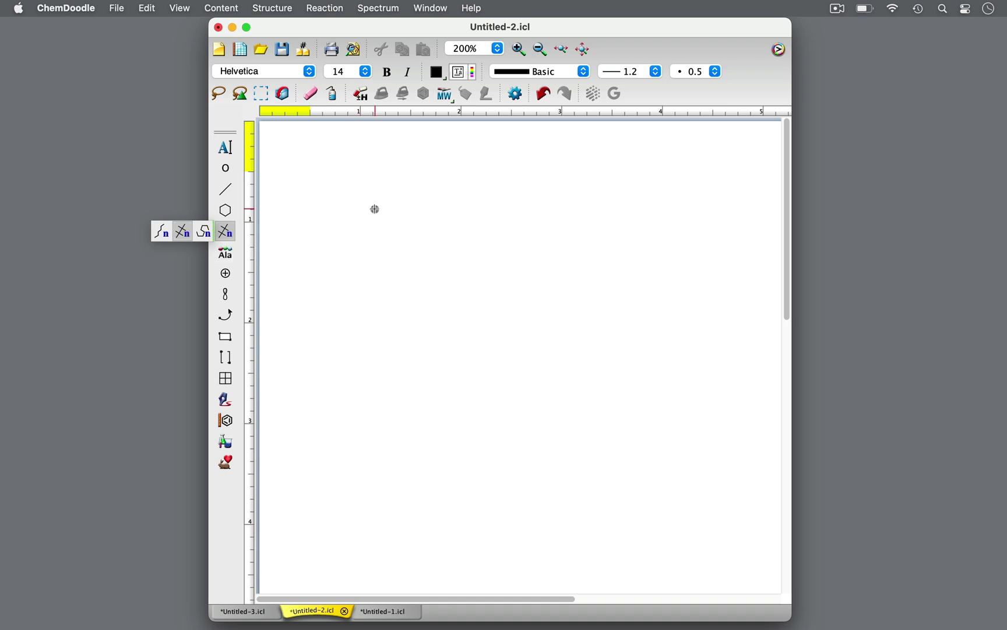
left_click_drag(384, 207, 385, 317)
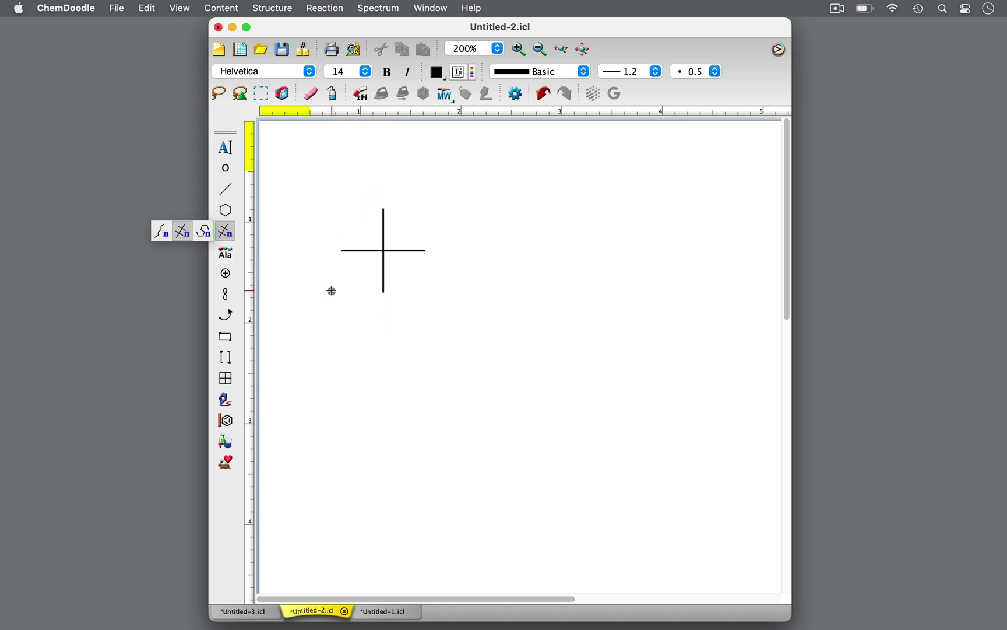
key("h")
key("b")
key("l")
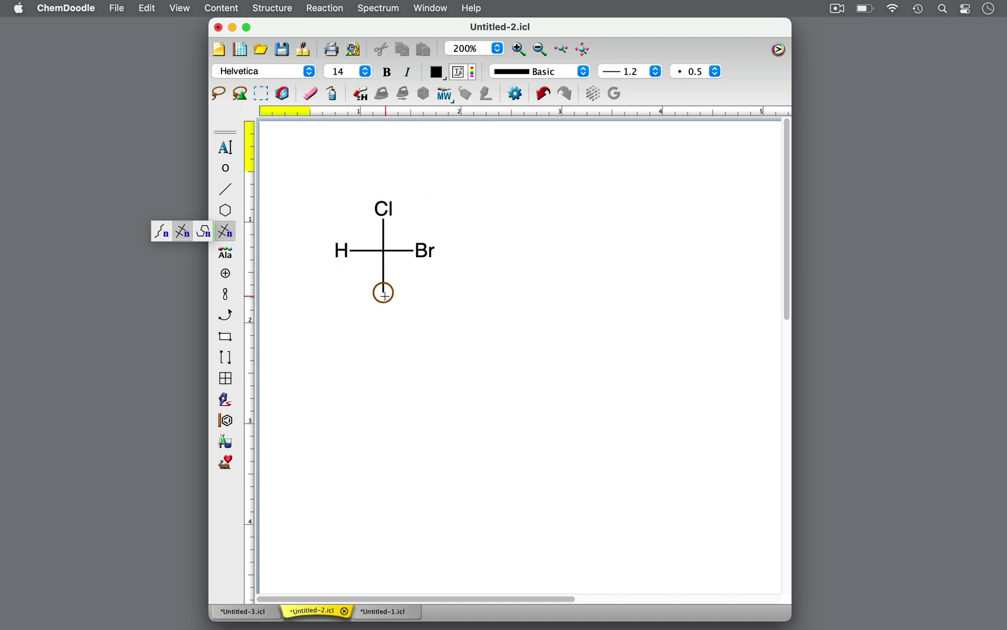
key("f")
Draw a double-headed curved arrow between Br and H over the Cl, and a straight reaction arrow to the right of the molecule.
key("super+a")
left_click(226, 316)
left_click_drag(426, 234, 338, 234)
left_click_drag(380, 189, 381, 166)
left_click(94, 293)
left_click(82, 309)
left_click(198, 317)
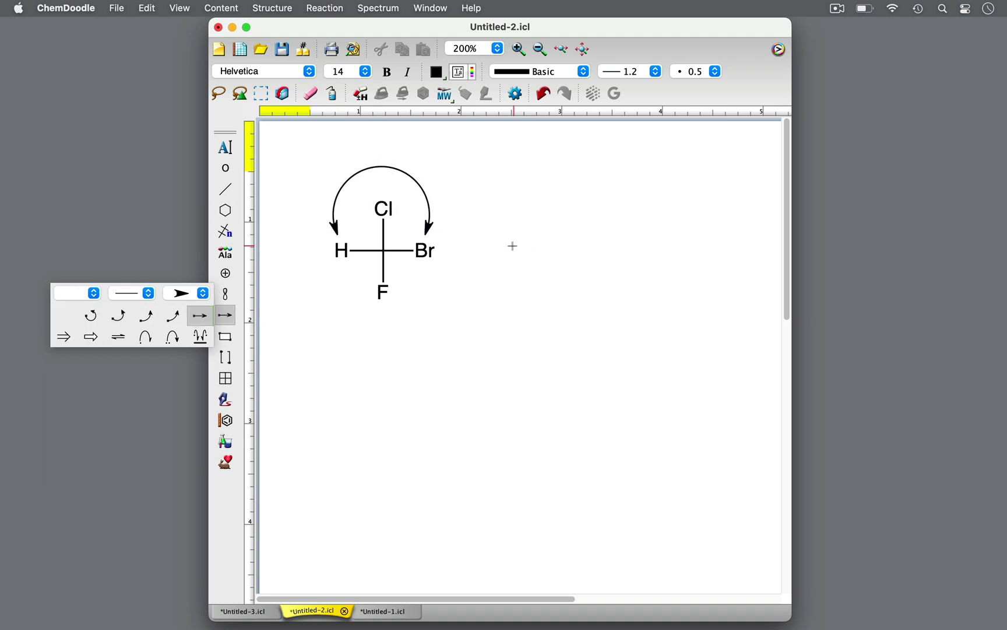
left_click_drag(512, 246, 552, 247)
Draw the swapped Fischer projection right of the reaction arrow, with Cl above, F below, Br on the left and H on the right.
left_click(226, 232)
left_click_drag(663, 212, 666, 303)
key("l")
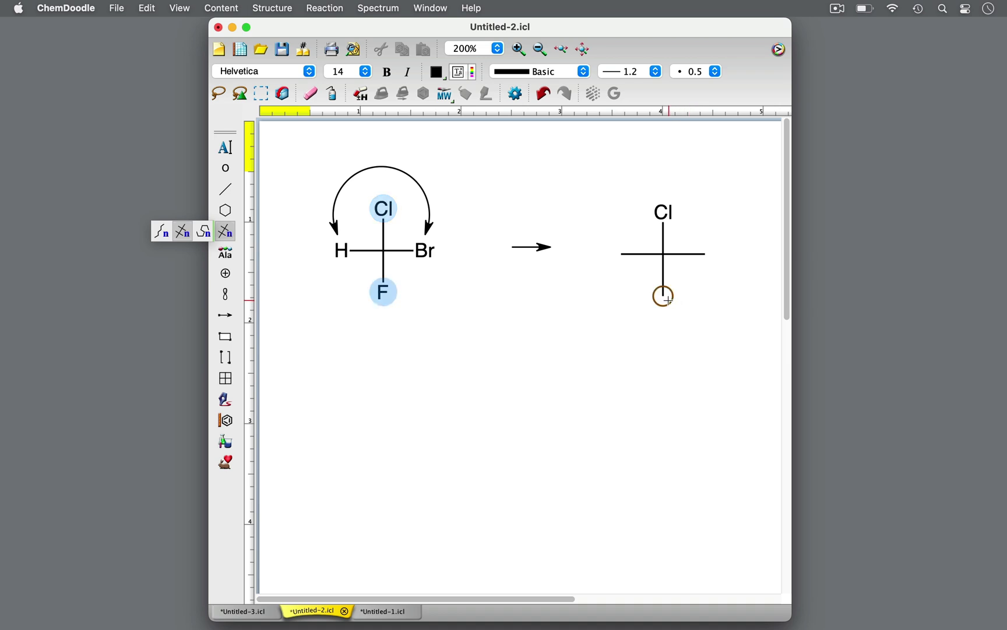
key("f")
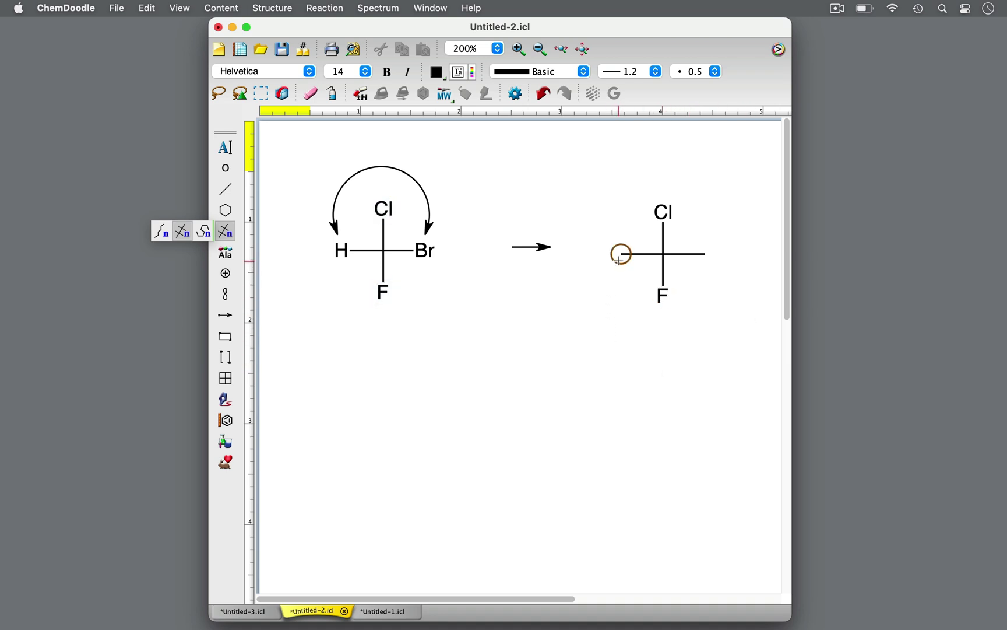
key("b")
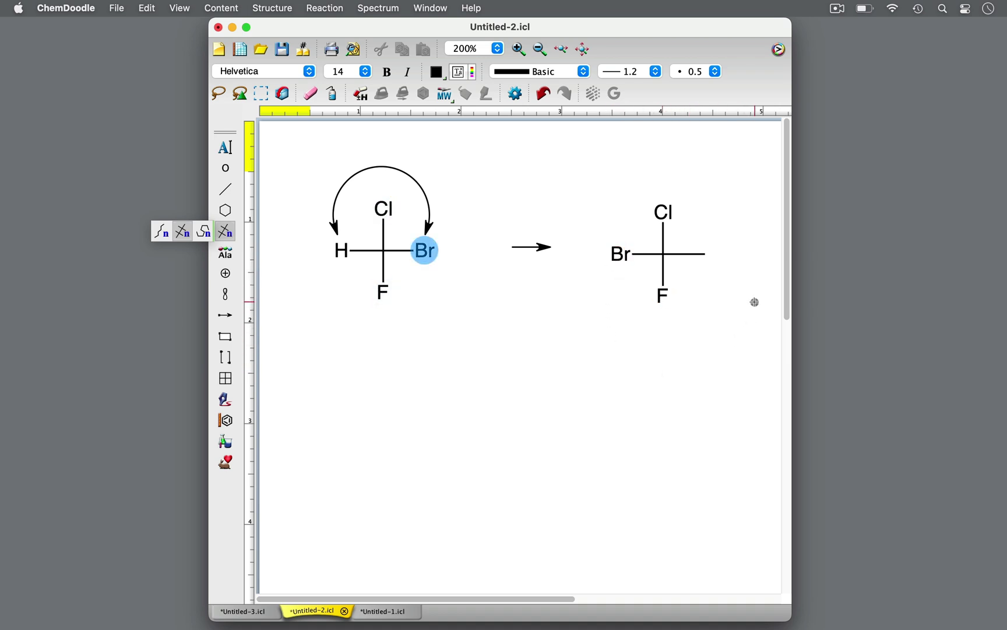
key("h")
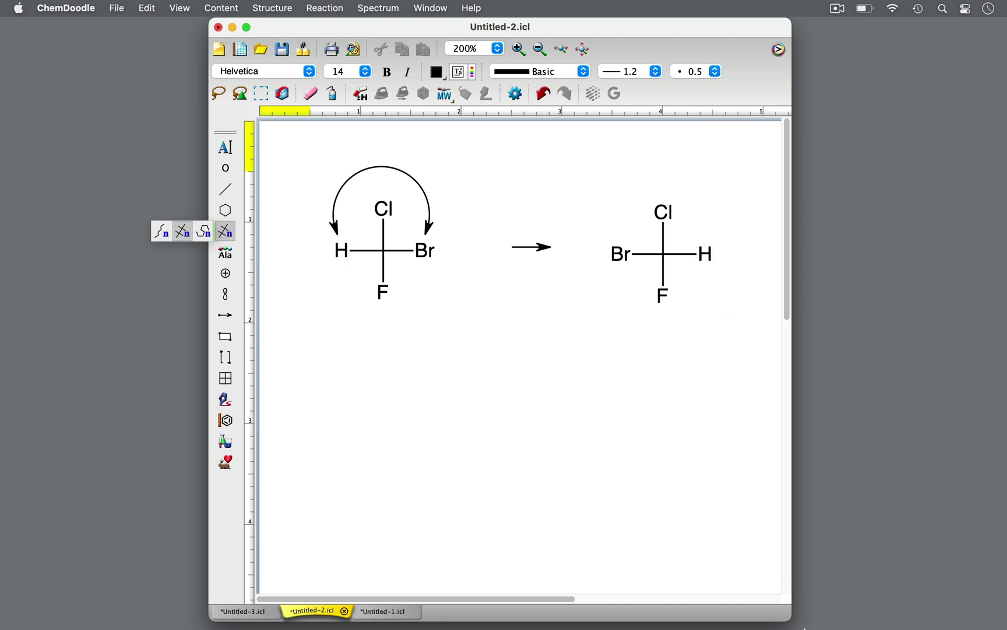
key("r")
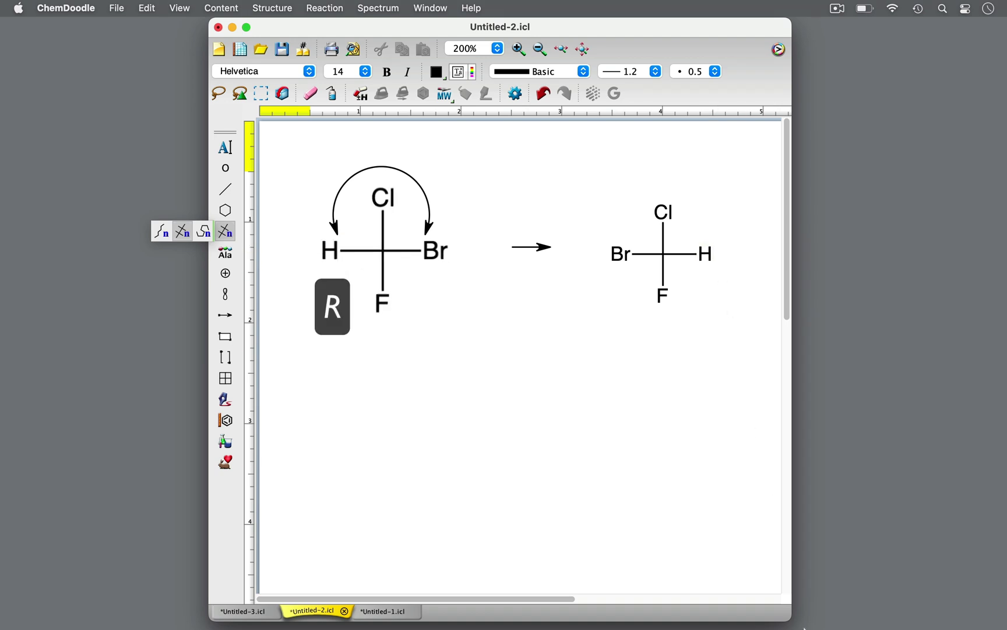
key("s")
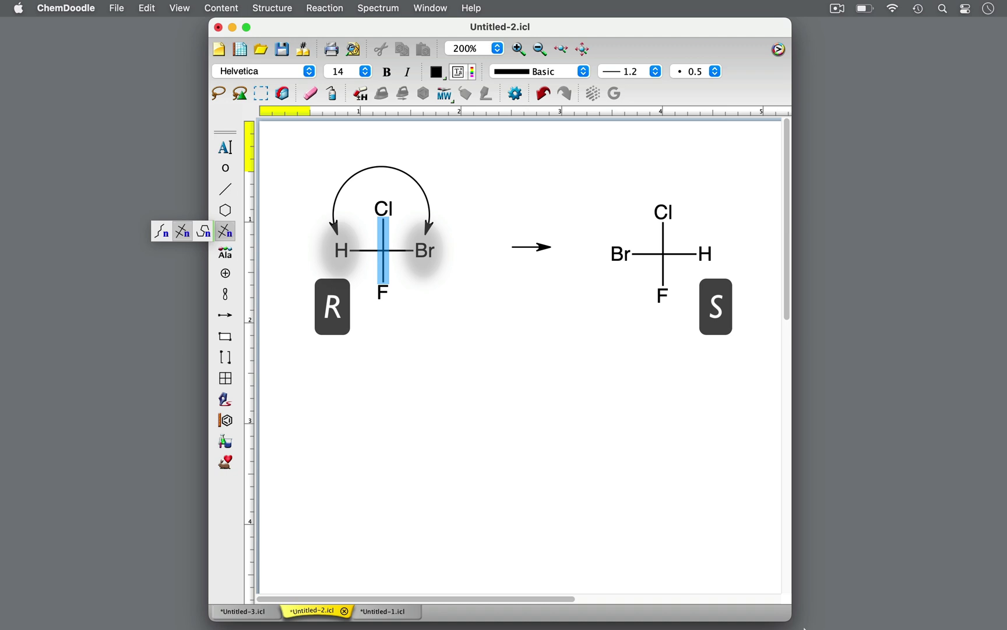
Add an enlarged "=" text label below the original Fischer projection.
left_click(227, 149)
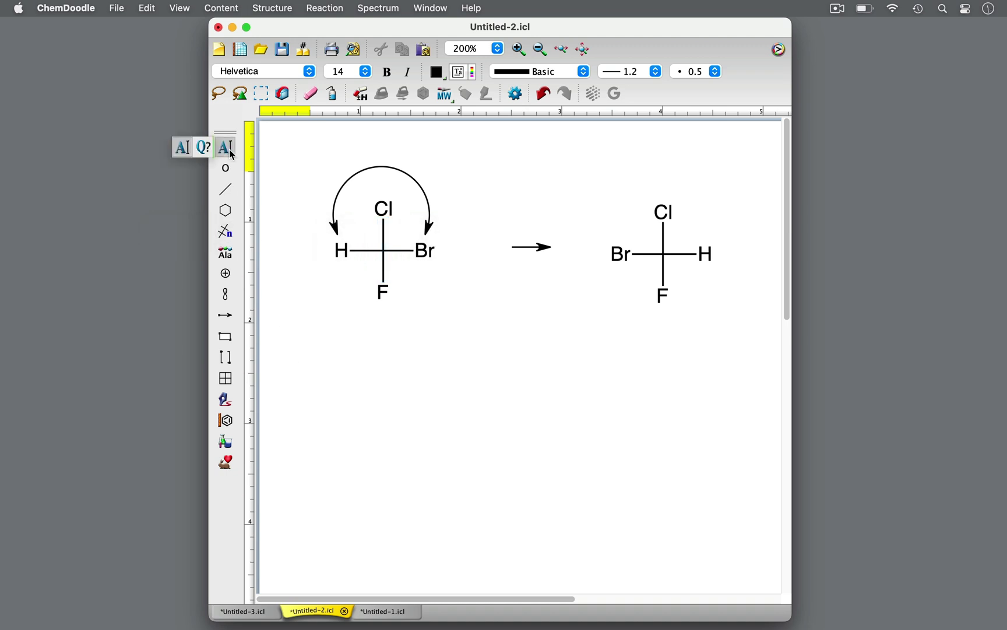
left_click(379, 364)
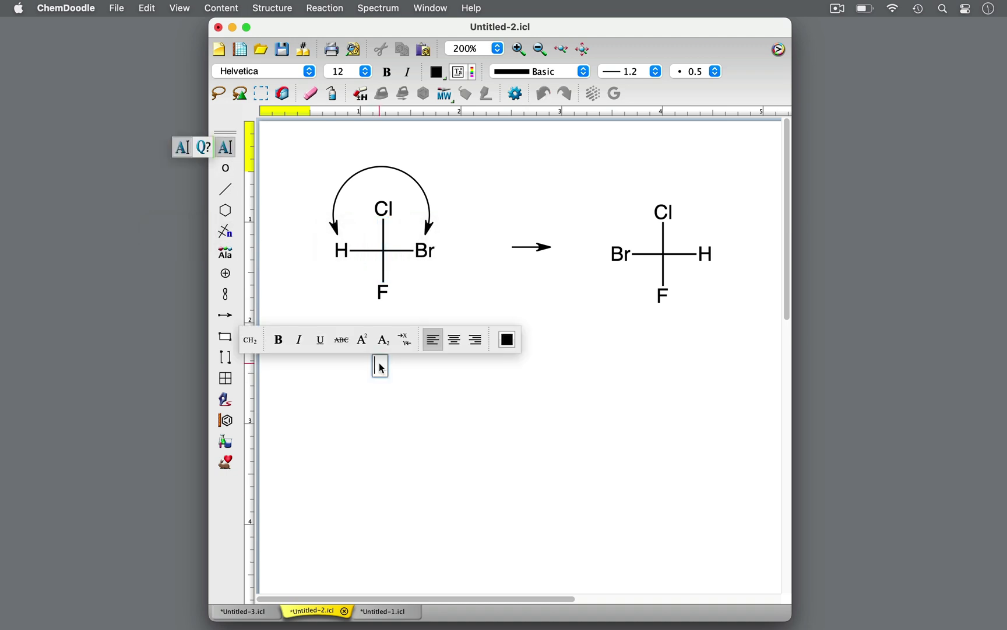
type("=")
key("super+a")
left_click(338, 72)
left_click(345, 159)
left_click(344, 160)
Rotate the equals sign to vertical and put a copy below the swapped Fischer projection.
left_click(261, 93)
right_click(378, 360)
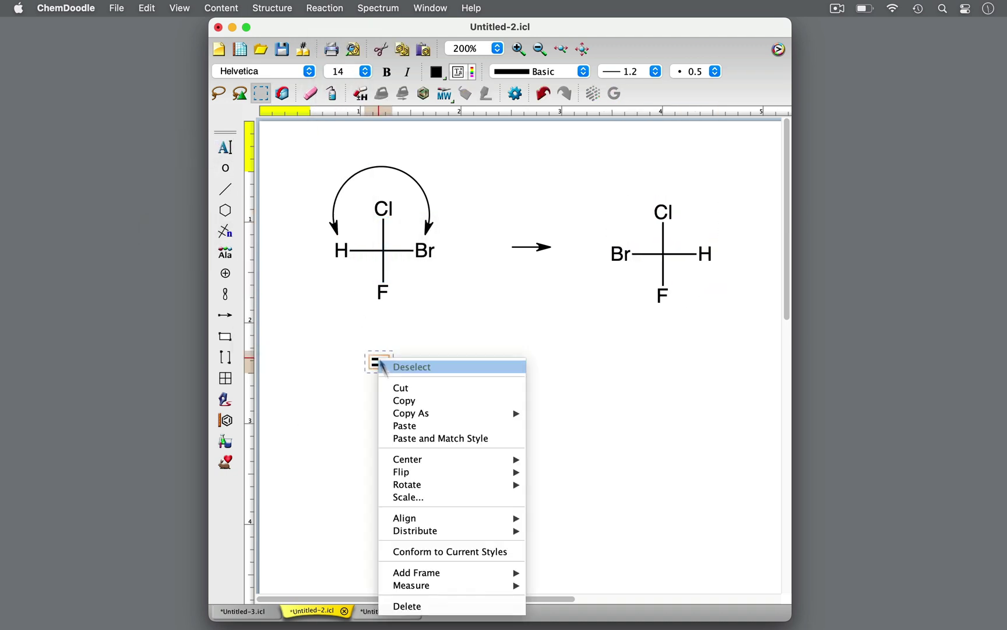
left_click(589, 544)
key("super+v")
left_click(563, 291)
Copy both Fischer projections and place the duplicates beneath their respective equals signs.
left_click(220, 93)
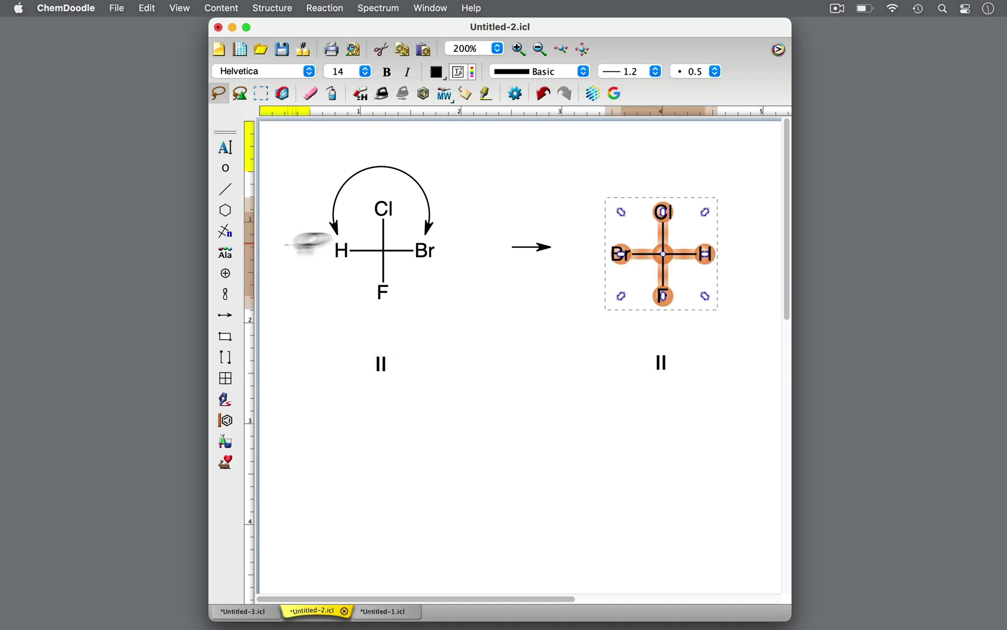
mouse_move(286, 243)
left_mouse_down()
mouse_move(716, 226)
mouse_move(318, 324)
left_mouse_up()
key("super+c")
key("super+v")
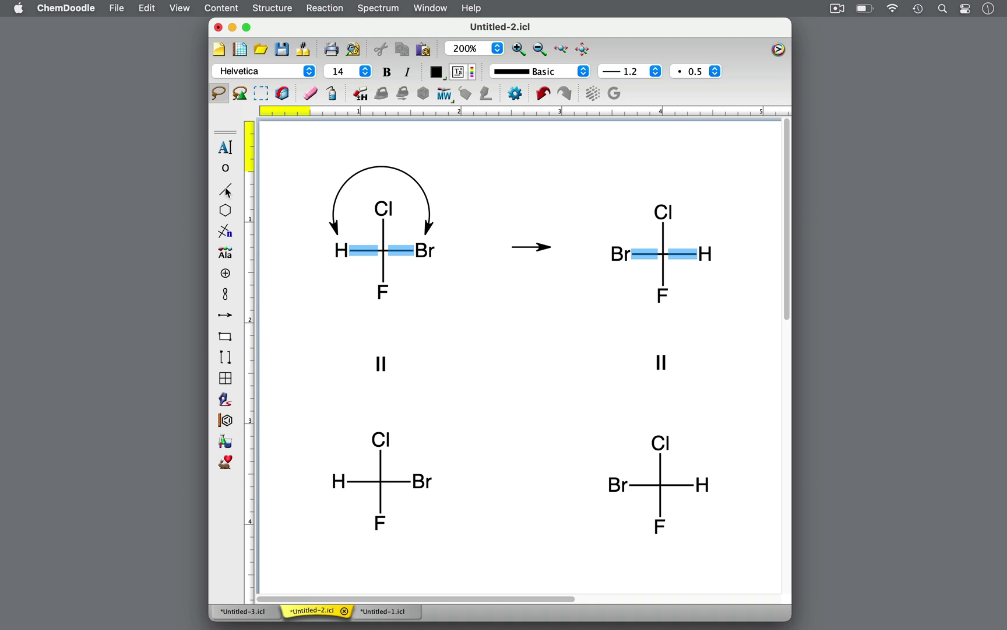
Change the horizontal H and Br bonds of both lower molecules to solid wedge bonds.
left_click(225, 189)
left_click(183, 179)
left_click(369, 482)
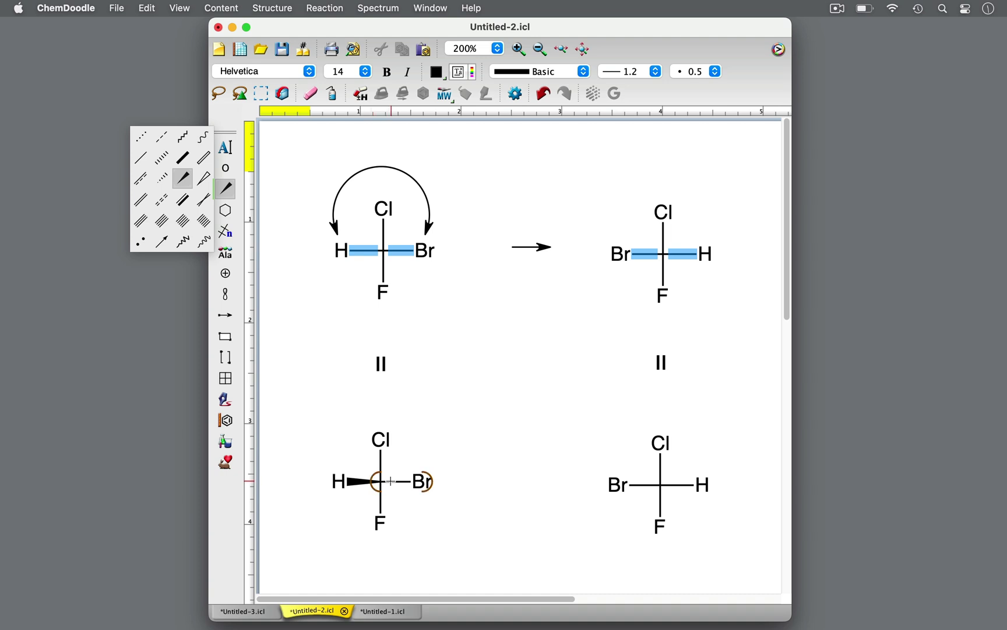
left_click(401, 481)
left_click(644, 485)
left_click(684, 485)
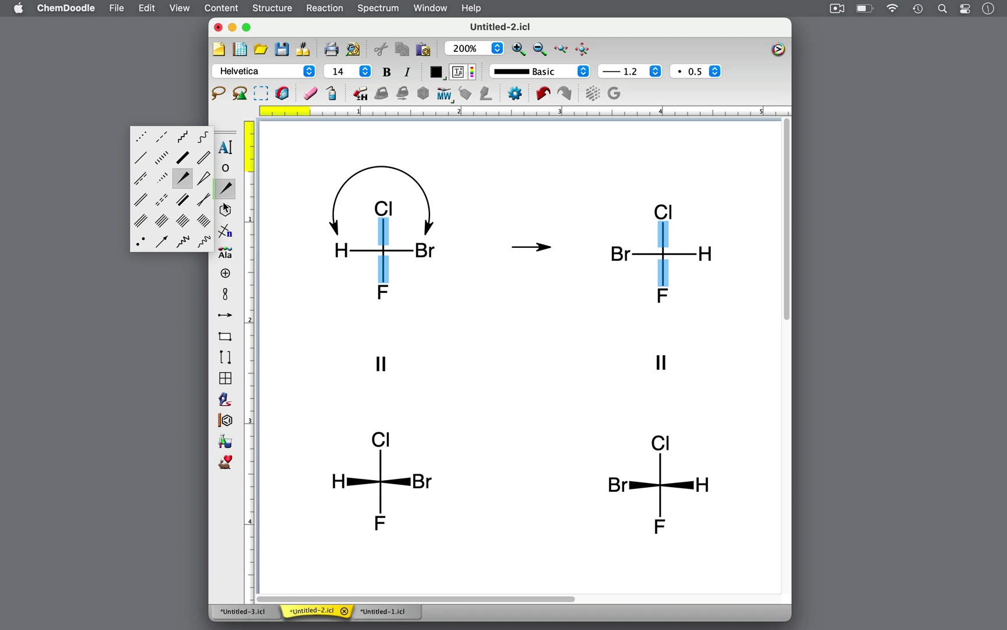
Change the vertical Cl and F bonds of both lower molecules to hashed wedge bonds.
left_click(161, 177)
left_click(380, 457)
left_click(380, 504)
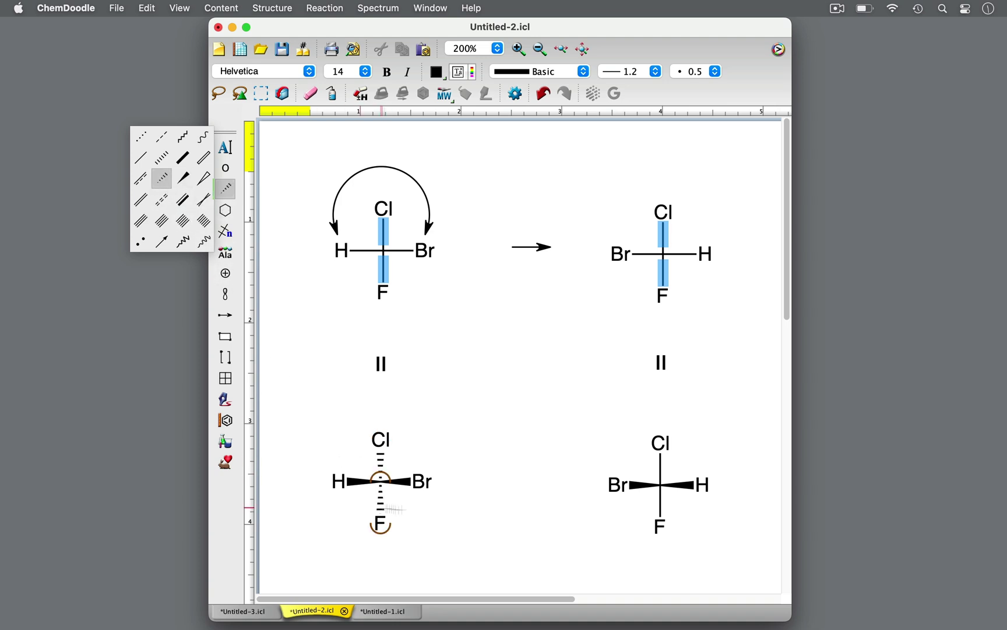
left_click(660, 462)
left_click(660, 506)
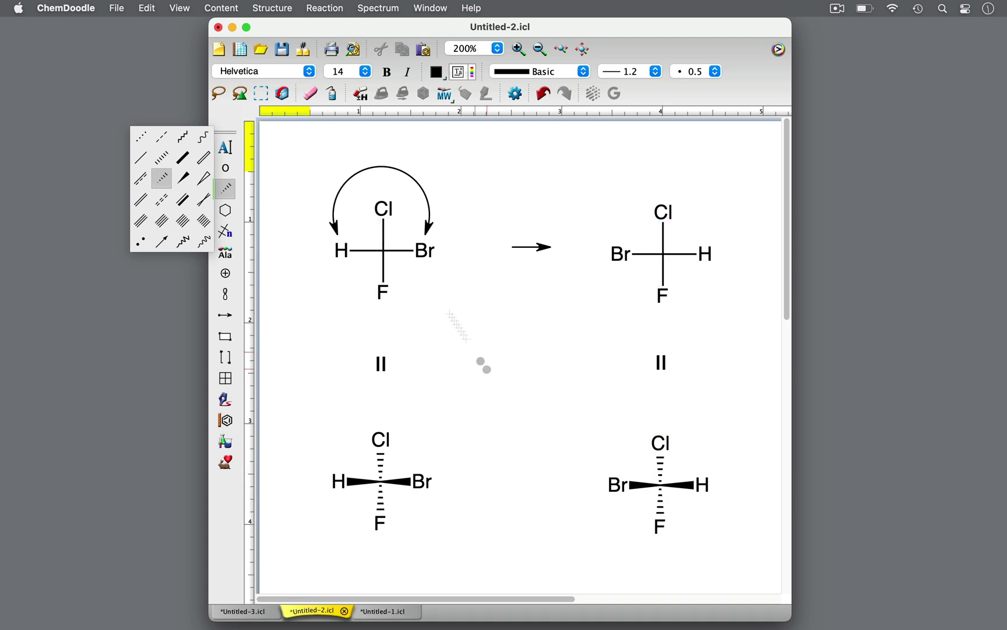
Generate the chemical names beneath the two lower wedge-and-hash molecules and clear the selection.
left_click(261, 94)
left_click_drag(296, 404, 740, 551)
left_click(465, 94)
left_click(594, 352)
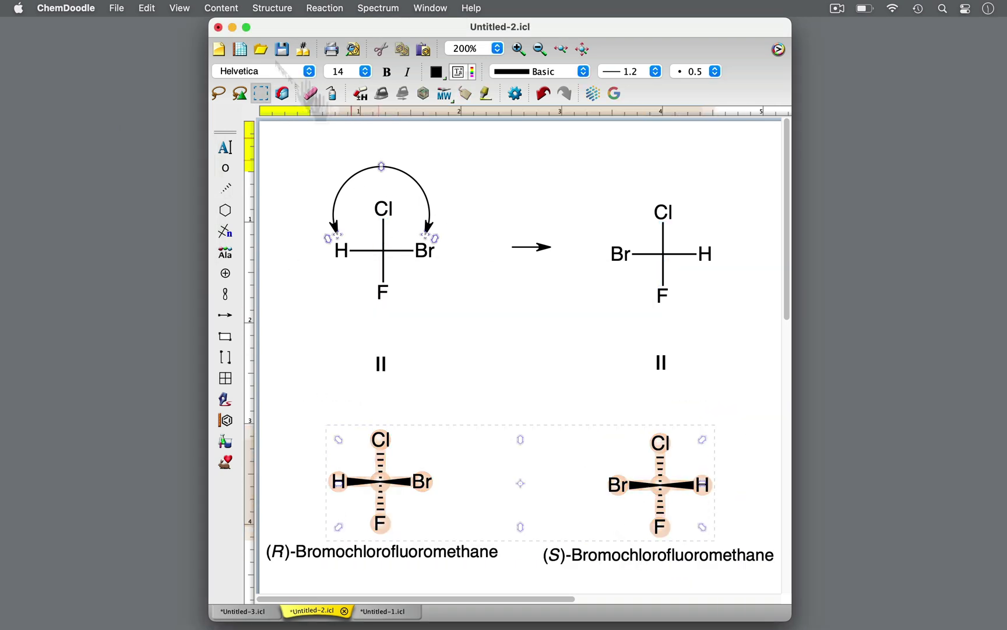
key("Escape")
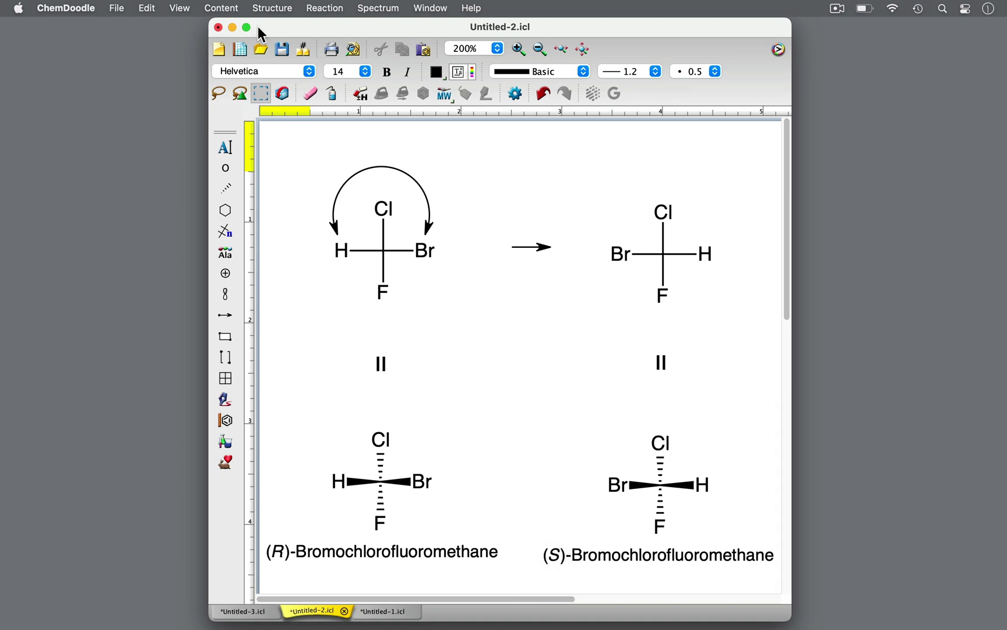
Tile the 2D drawing side by side with the ChemDoodle 3D scene of the molecule.
mouse_move(246, 27)
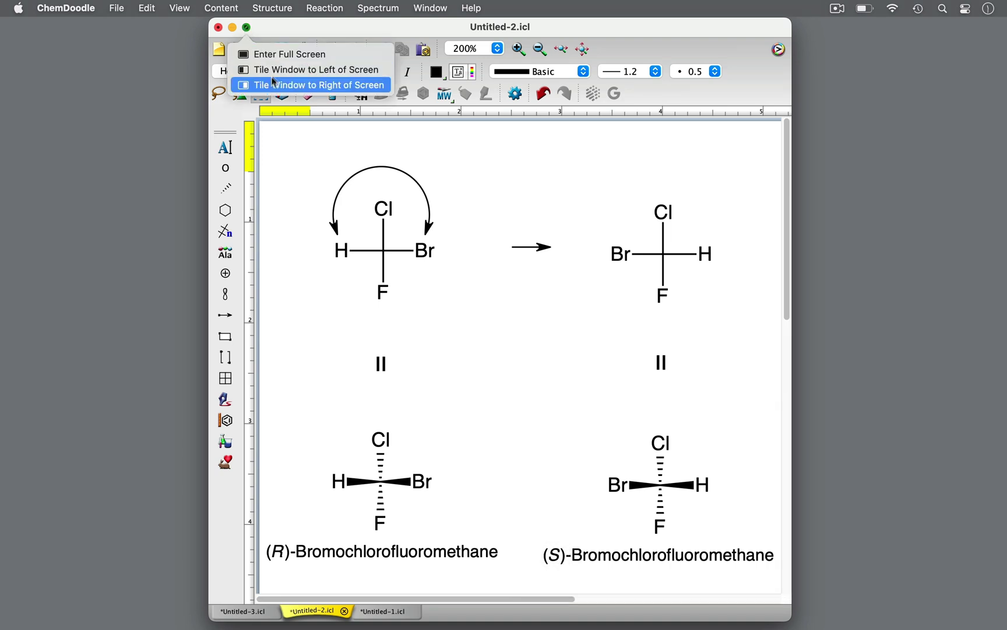
left_click(174, 67)
left_click(670, 272)
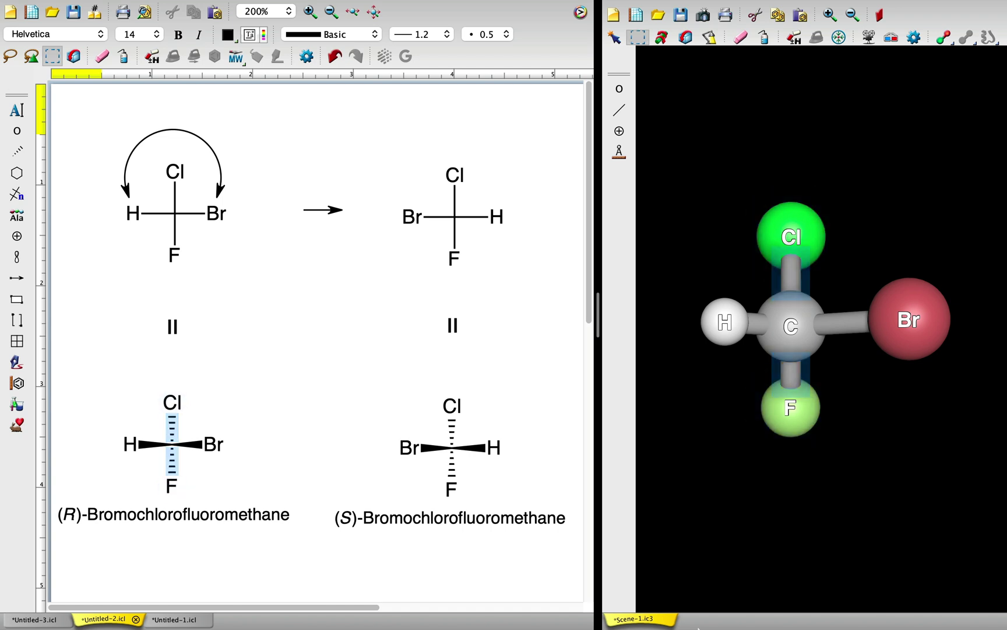
Assign R/S (CIP) stereochemistry to the 3D bromochlorofluoromethane model.
right_click(809, 338)
mouse_move(850, 484)
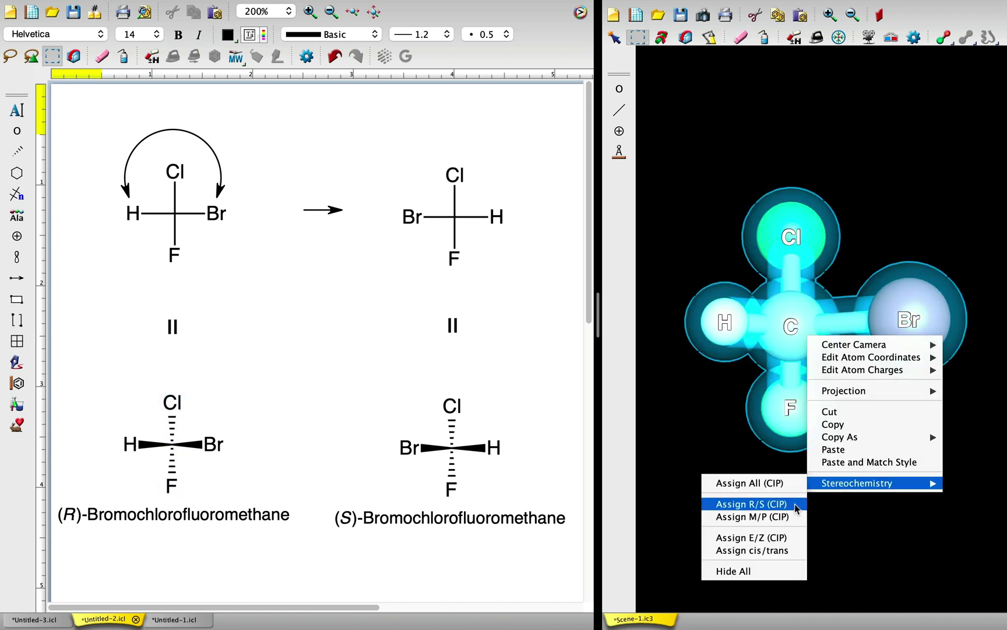
left_click(751, 505)
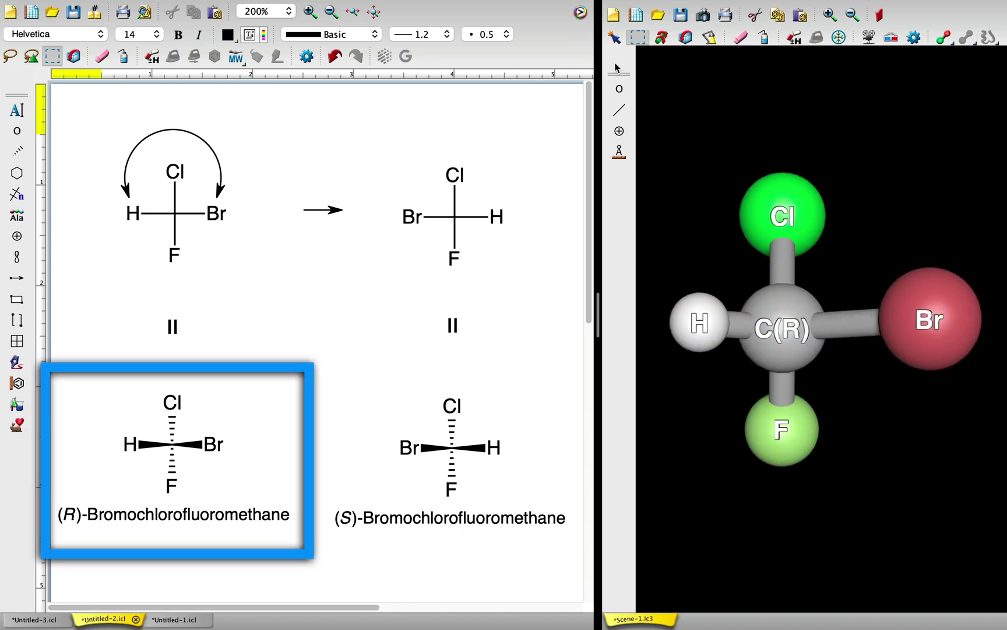
Leave the split view and invert the 3D stereocenter by moving the H atom across the molecule with the Minimizer's auto-optimize temporarily on.
left_click(640, 27)
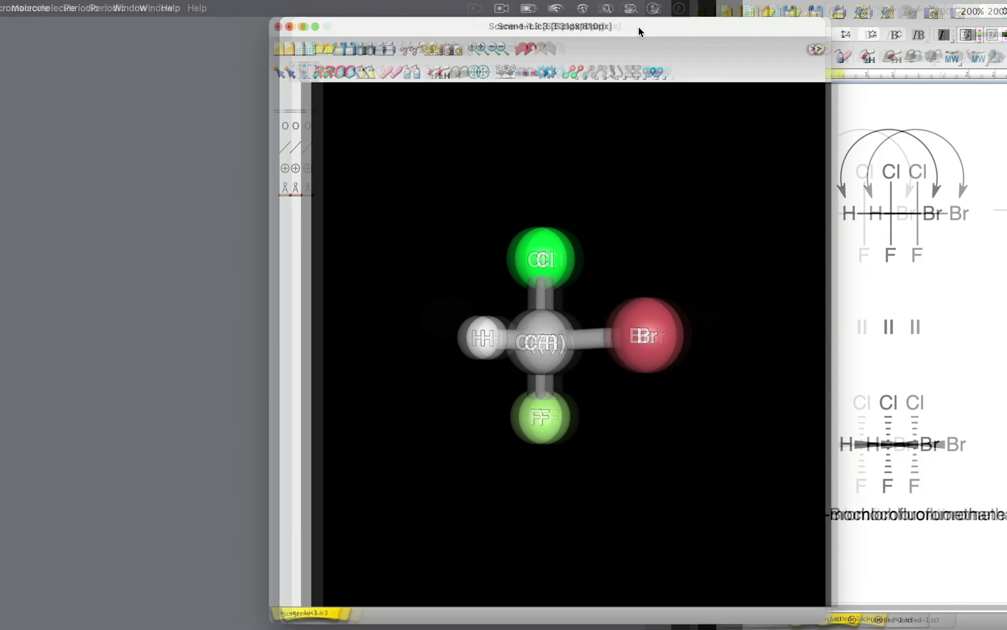
left_click(776, 50)
left_click(779, 171)
left_click(890, 104)
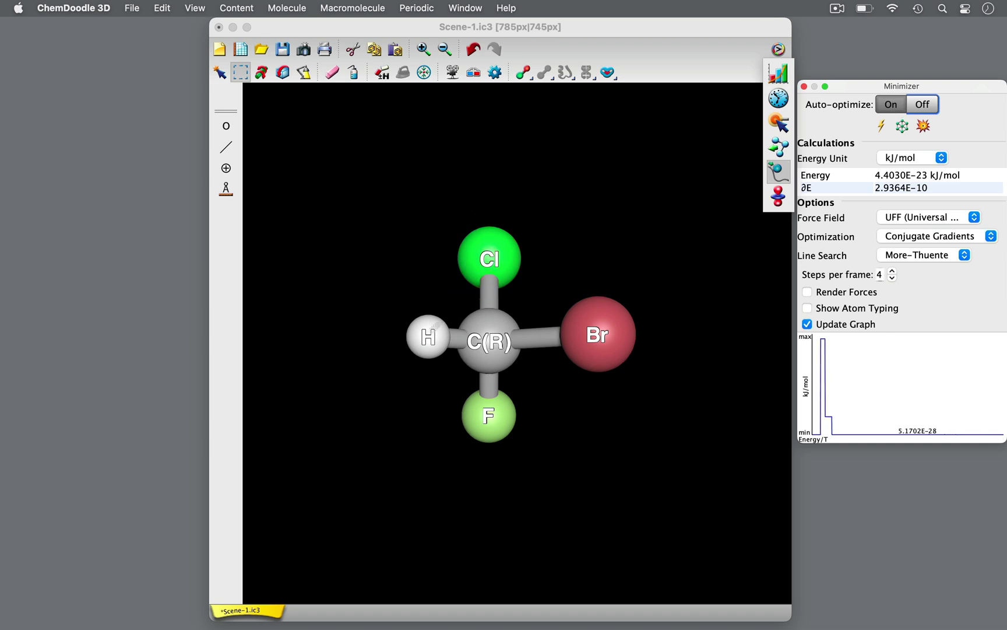
left_click_drag(422, 352, 649, 450)
left_click(922, 104)
left_click(804, 86)
left_click(778, 50)
left_click(283, 72)
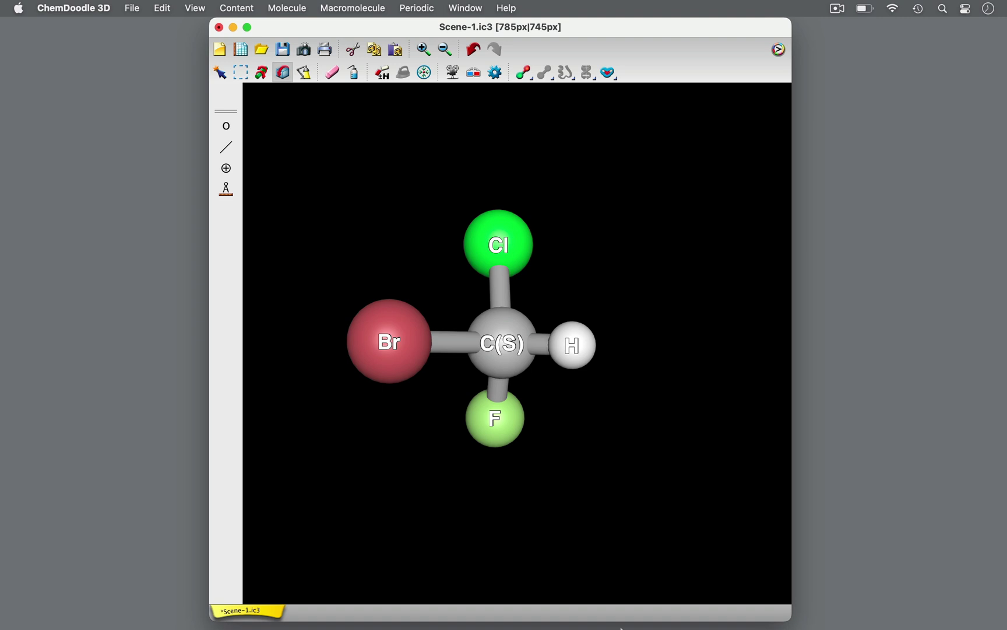
Put the inverted 3D model back in split screen with the 2D drawing and widen the drawing's side.
mouse_move(247, 29)
left_click(272, 86)
left_click(417, 215)
left_click_drag(504, 213, 599, 210)
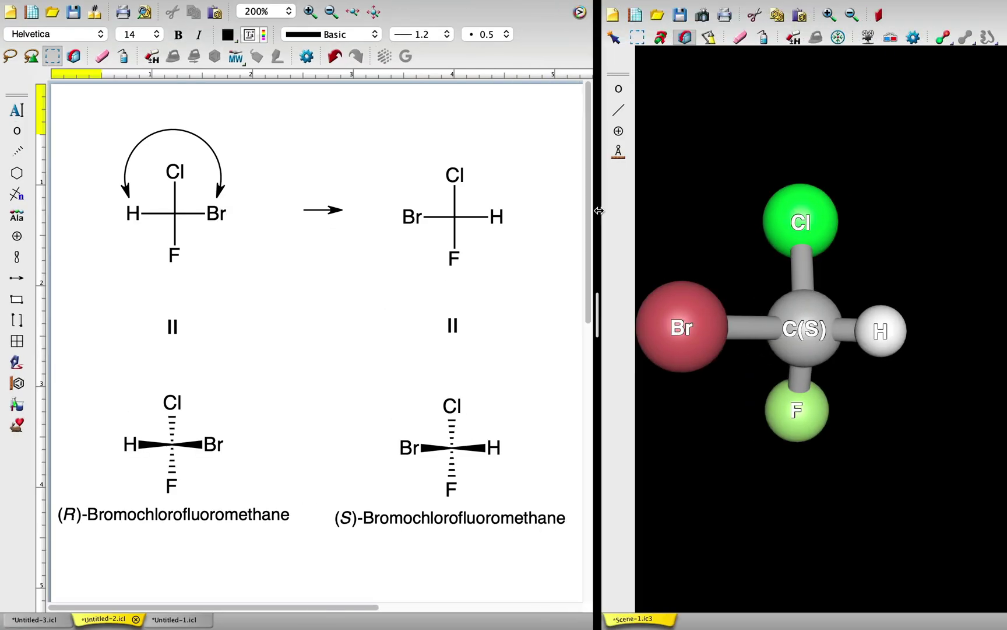
left_click_drag(734, 245, 778, 249)
left_click(582, 47)
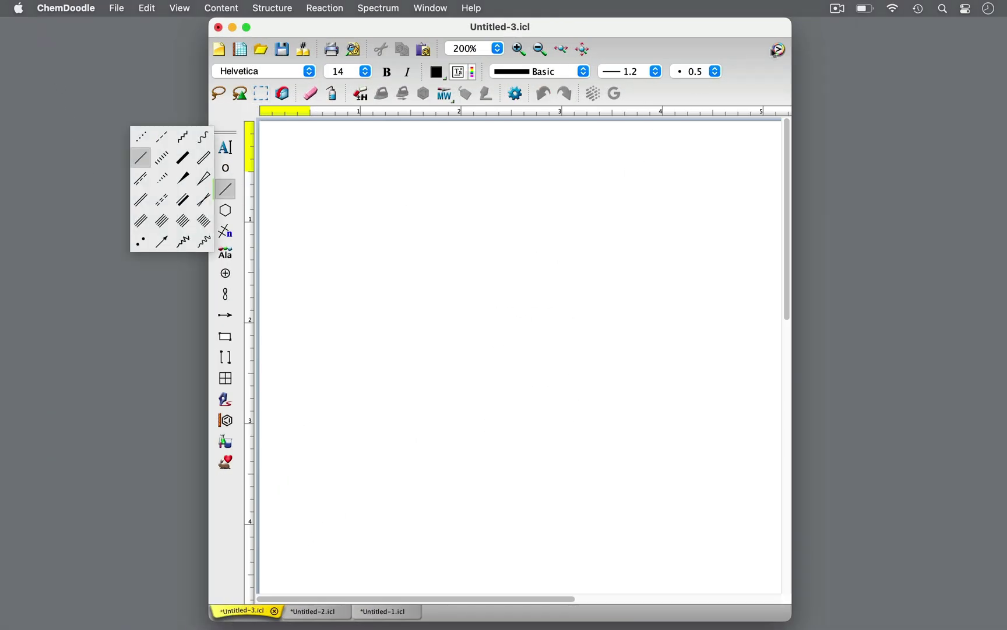
Place the glucose Fischer projection from the Sugars (Hexoses) templates in the blank Untitled-3.icl drawing.
left_click(778, 49)
left_click(779, 319)
left_click(832, 326)
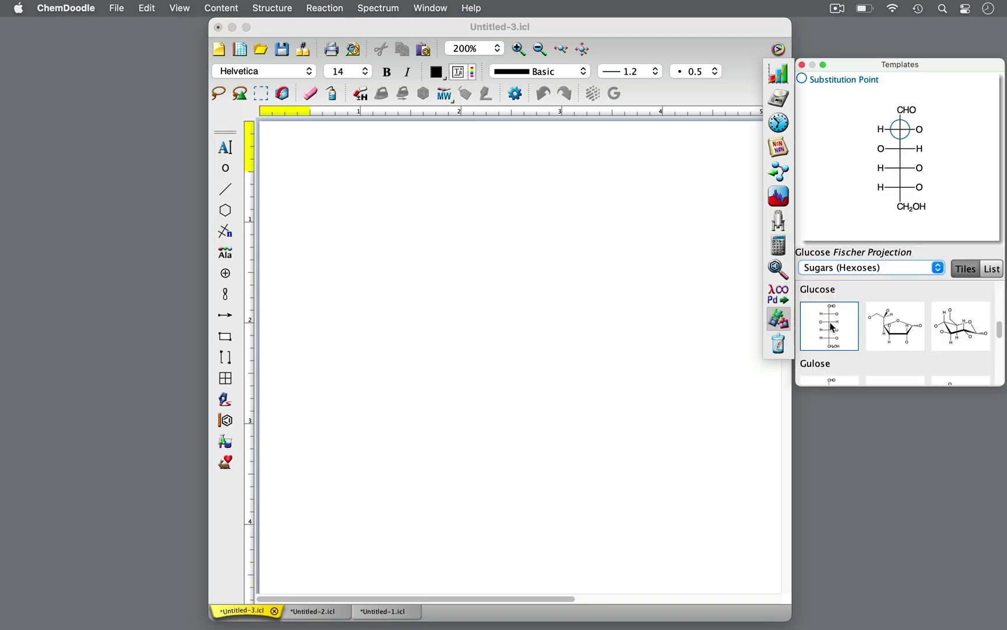
Draw a Fischer backbone with four crossings beside D-glucose and label its upper end CHO and its lower end CH2OH.
left_click(239, 235)
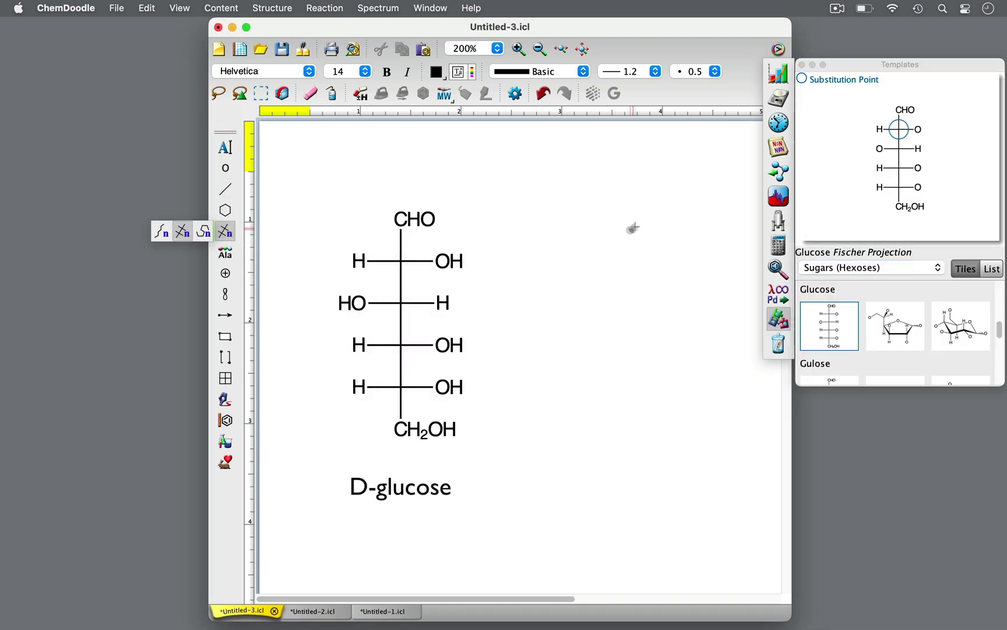
left_click_drag(638, 219, 643, 440)
left_click(226, 147)
left_click(638, 220)
type("CHO")
key("Return")
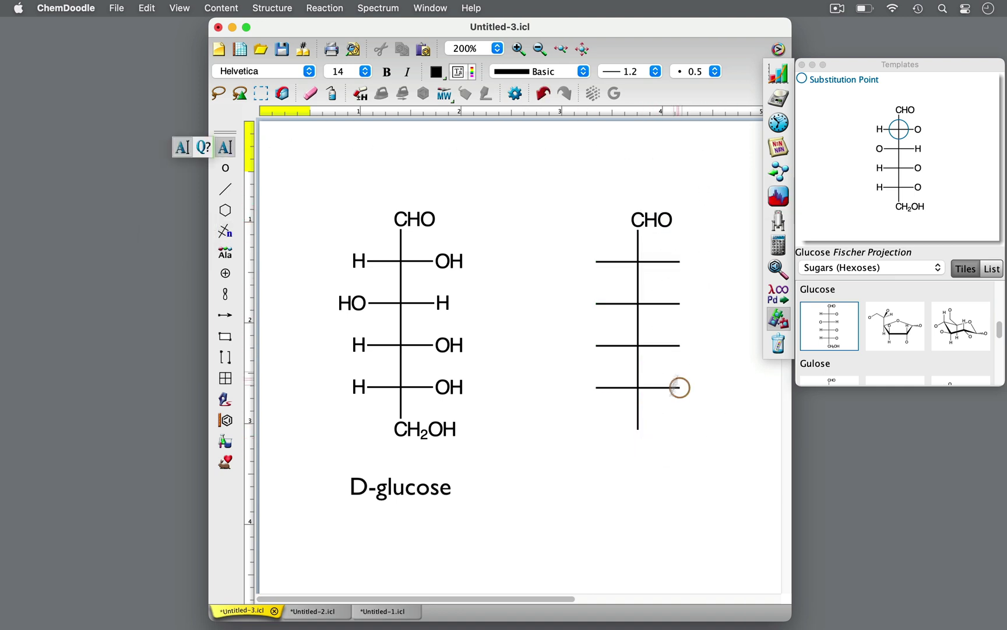
left_click(638, 430)
type("CH2OH")
key("Return")
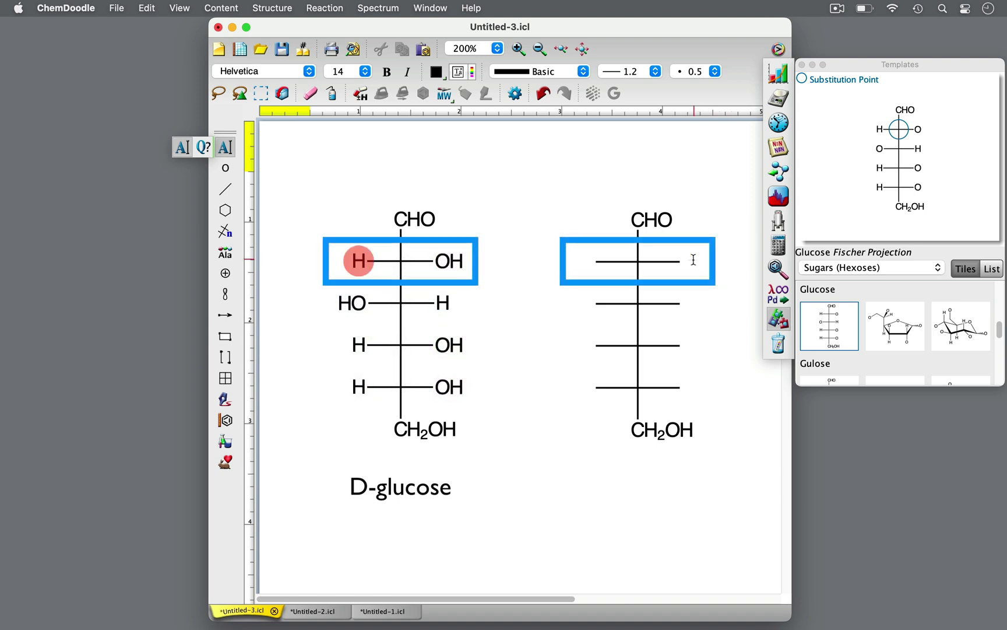
Mirror D-glucose's substituents on the new backbone, with left/right groups from top to bottom HO/H, H/OH, HO/H and HO/H.
key("h")
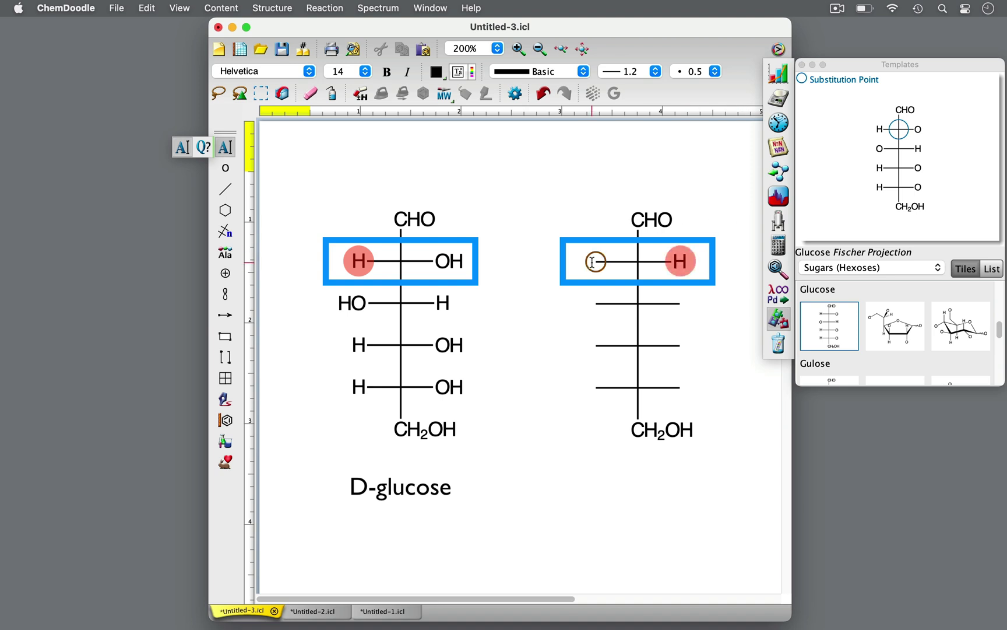
key("o")
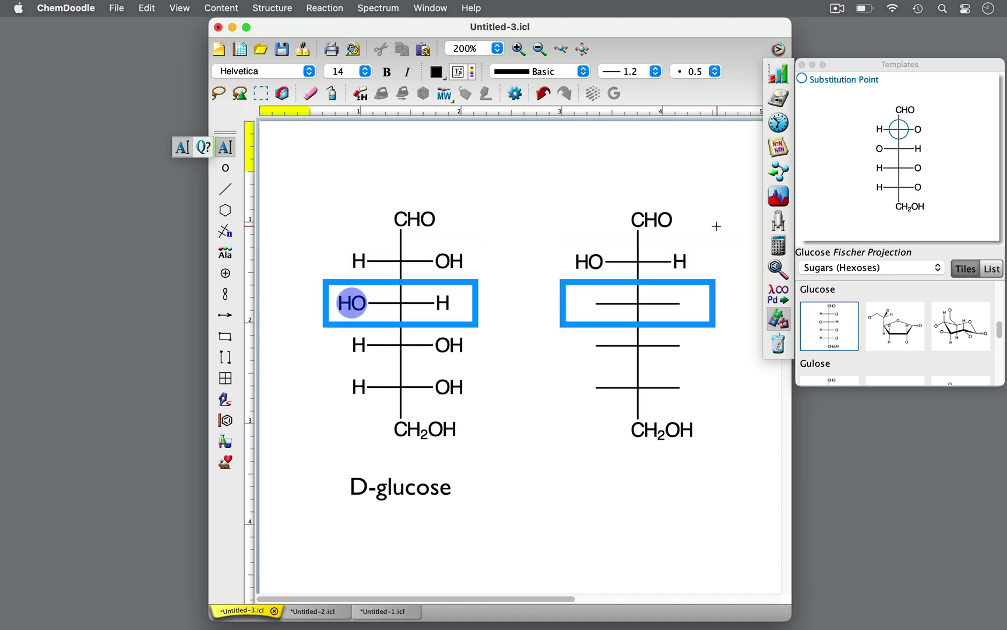
key("h")
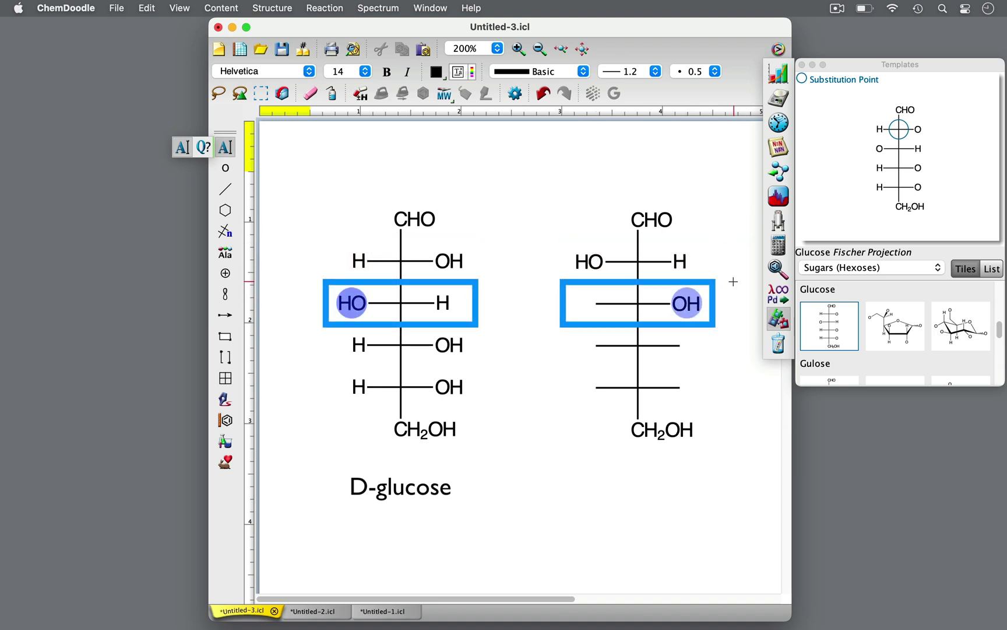
key("h")
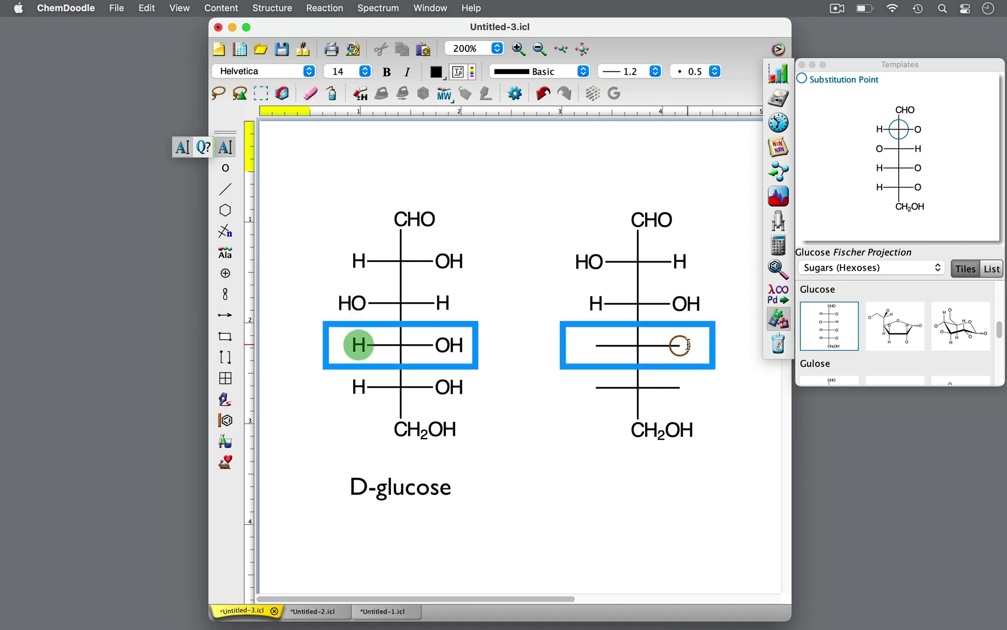
key("h")
key("o")
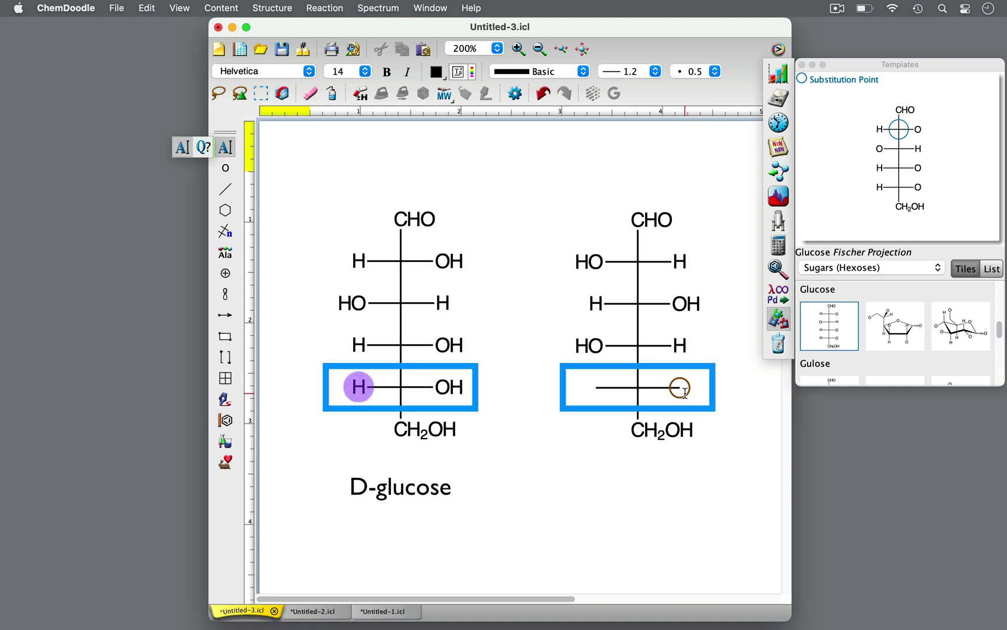
key("h")
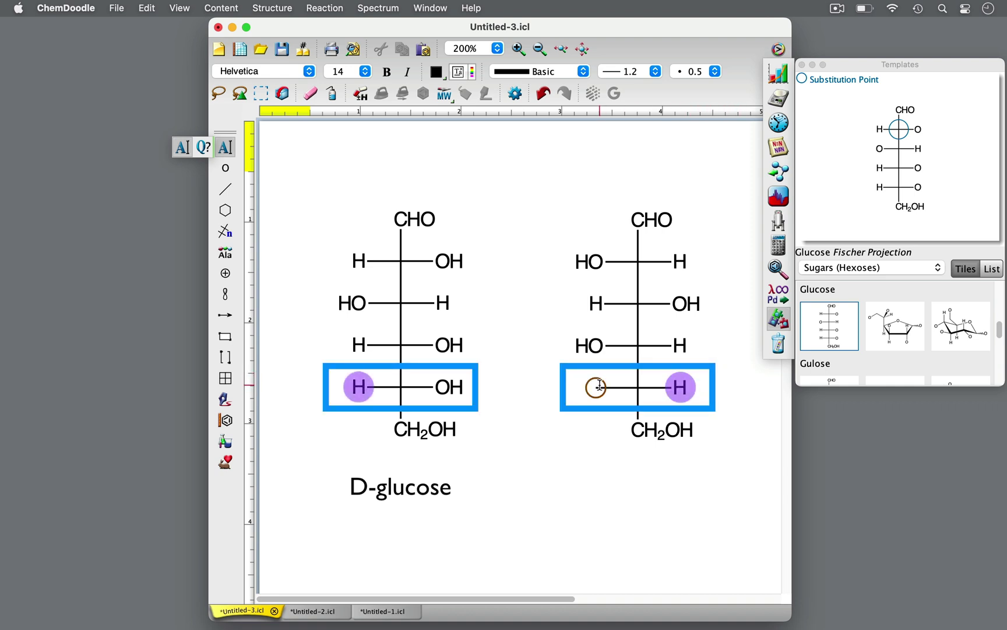
key("o")
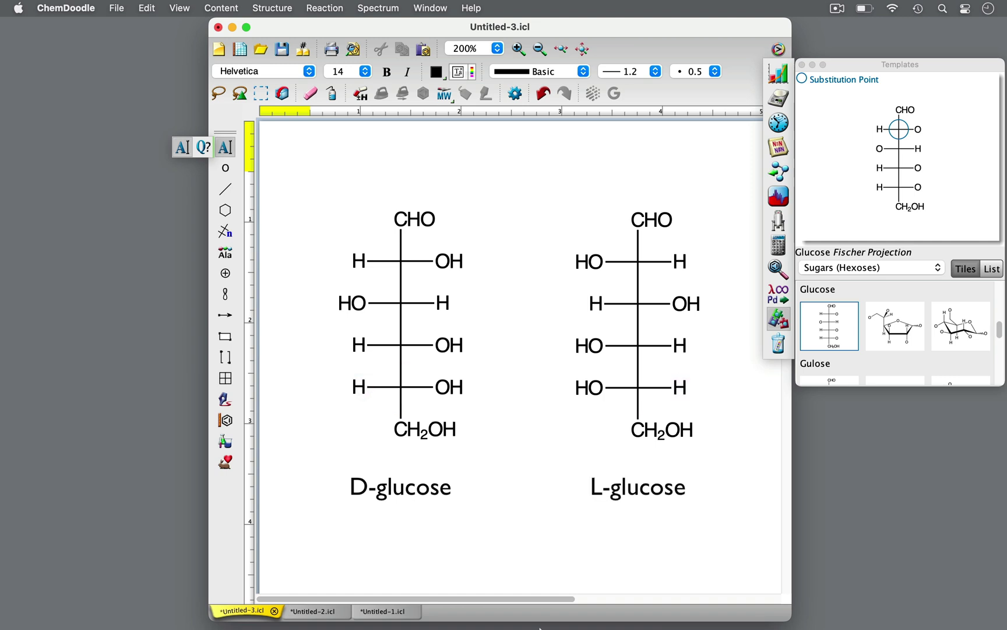